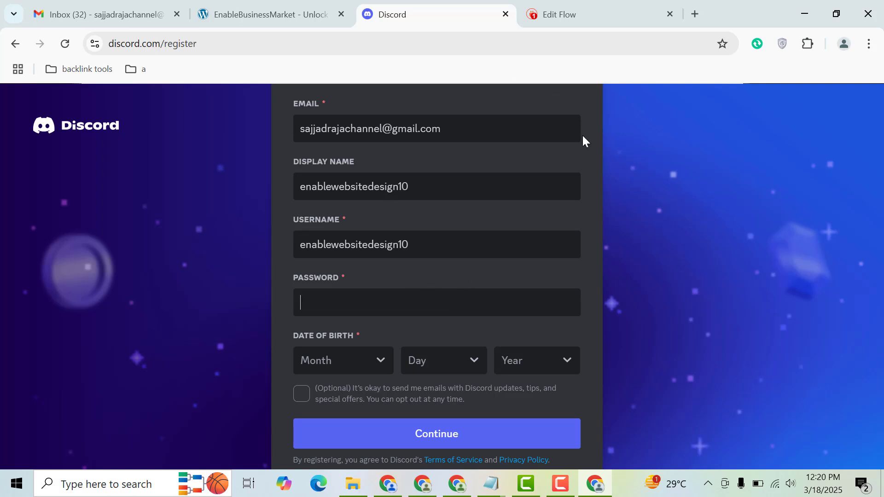
Fill in the account password and the date of birth in the Discord registration form
type("•")
left_click(341, 360)
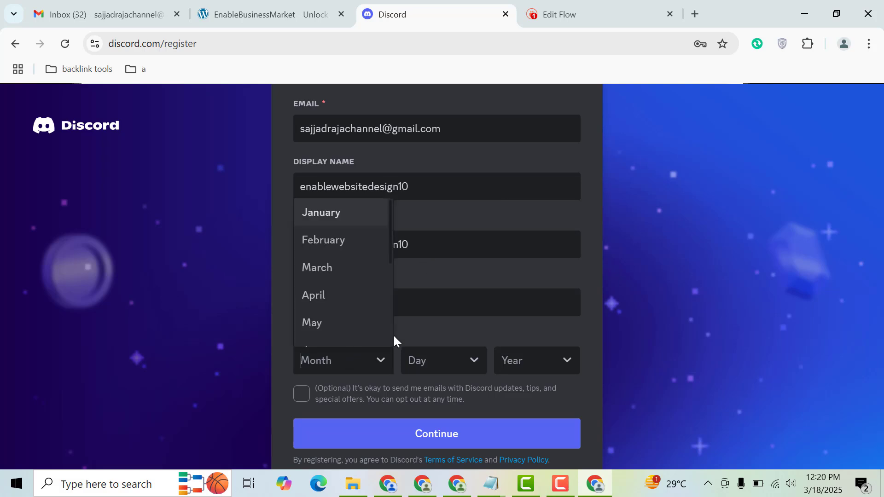
left_click(348, 213)
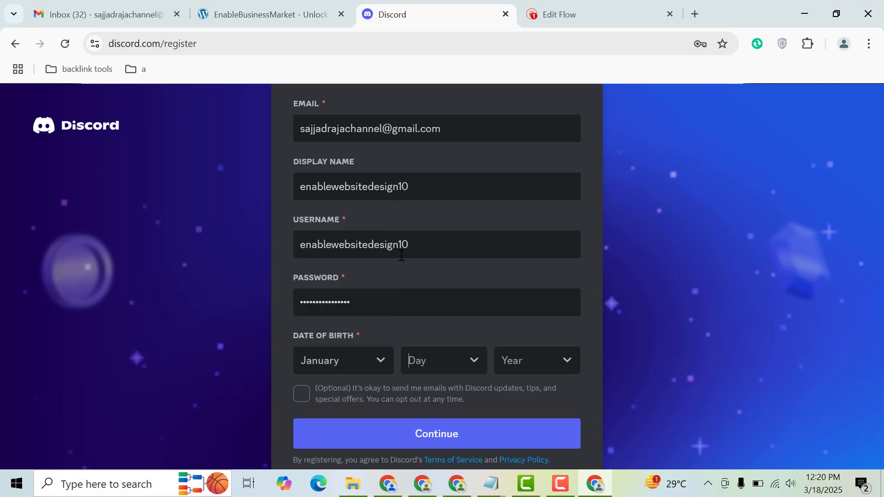
left_click(448, 364)
left_click(436, 215)
left_click(534, 366)
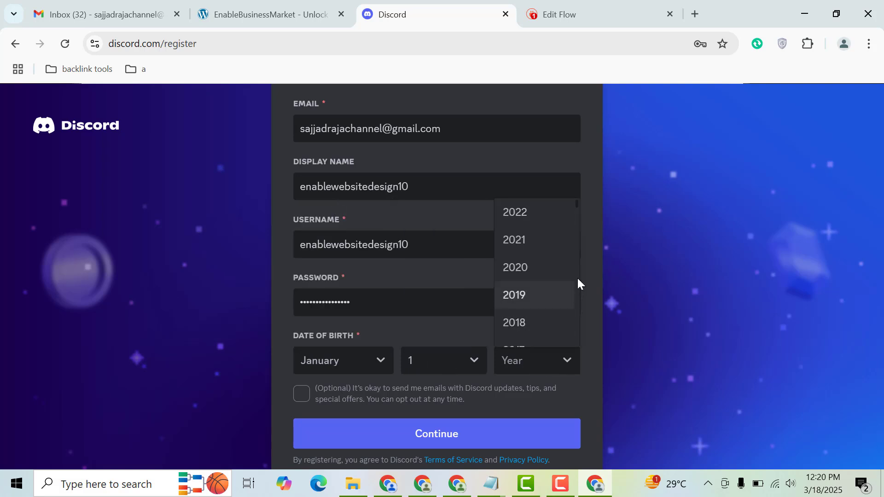
scroll(576, 216, "down", 3)
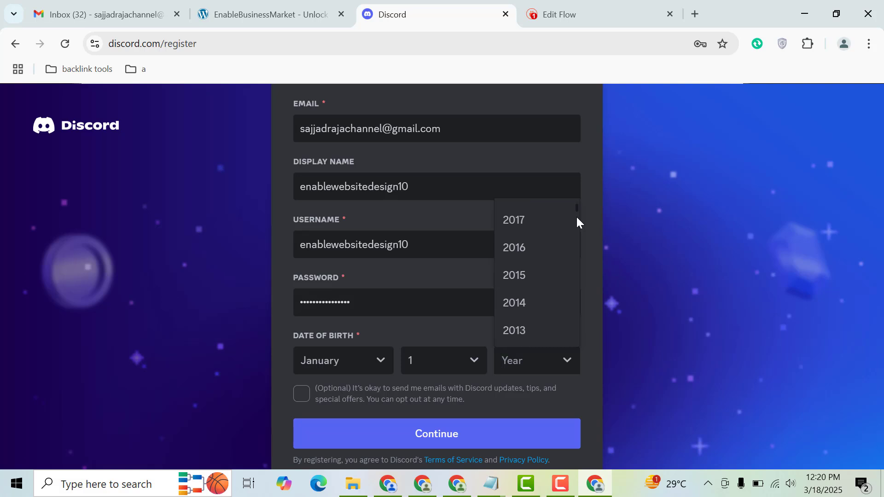
scroll(577, 222, "down", 3)
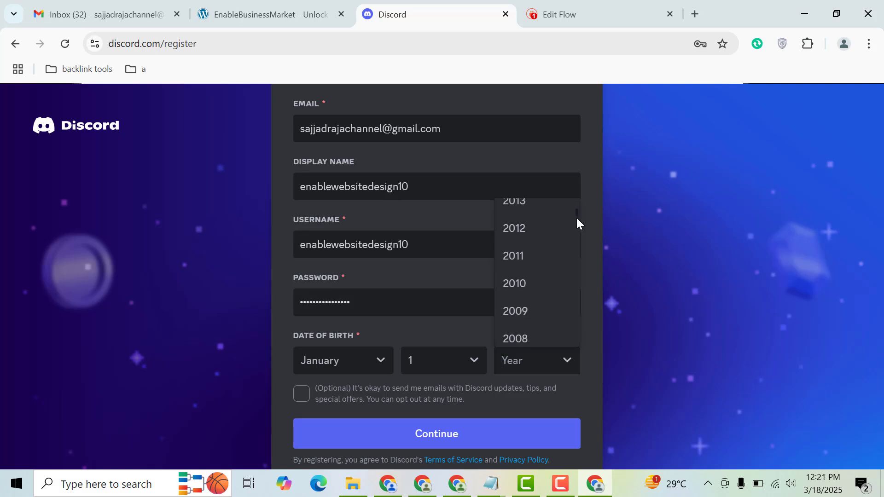
scroll(577, 220, "down", 5)
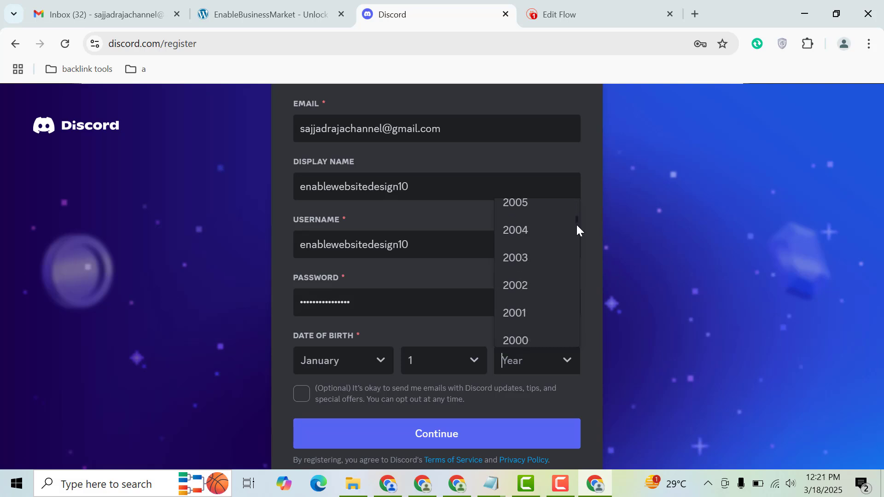
left_click(523, 339)
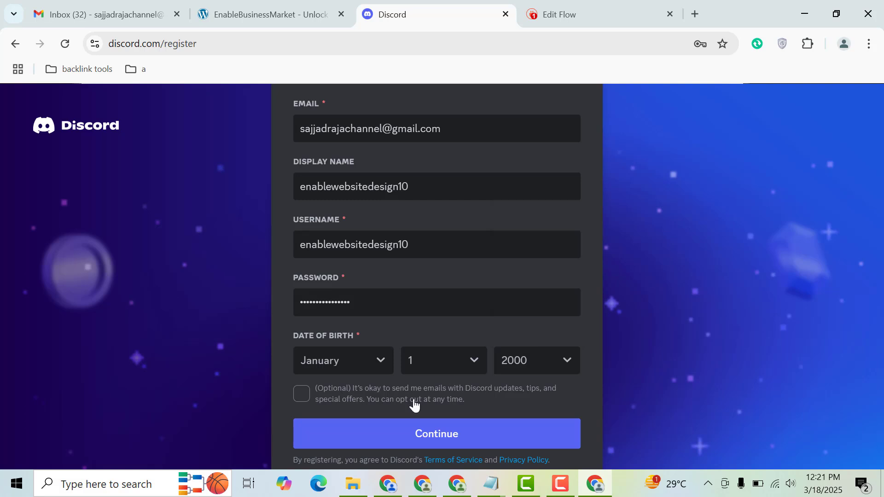
Submit the registration and solve the verification puzzle by placing the ring on the dotted circle
left_click(401, 443)
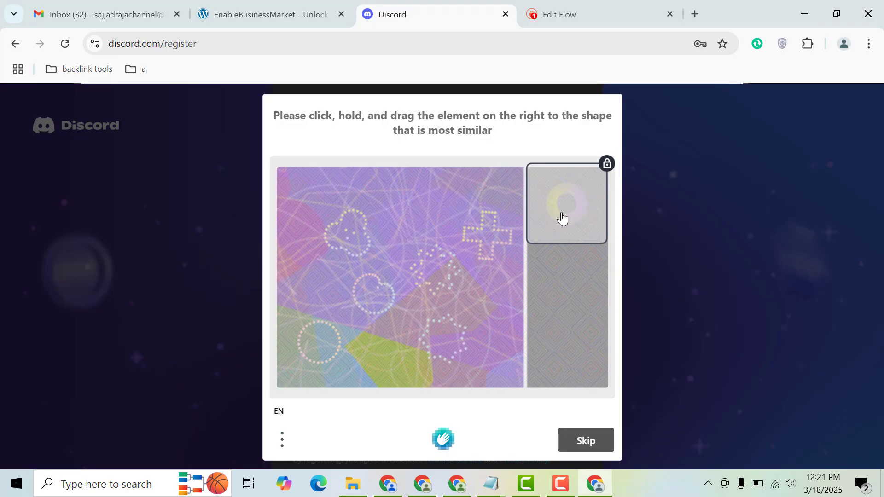
left_click_drag(555, 208, 304, 349)
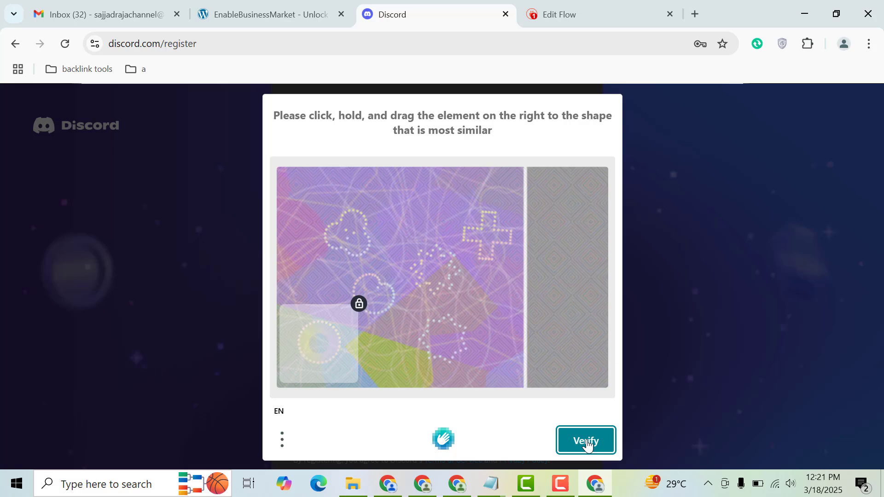
left_click(587, 440)
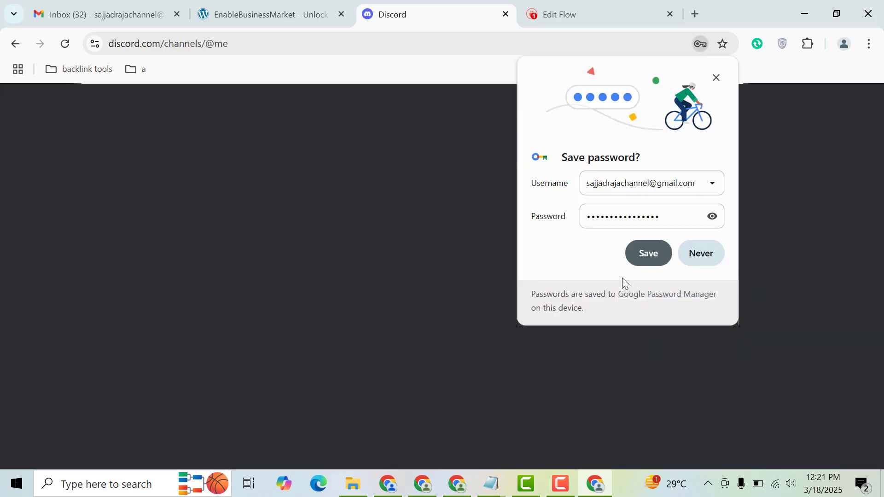
Save the new login in the browser and dismiss the offer to create a first Discord server
left_click(652, 247)
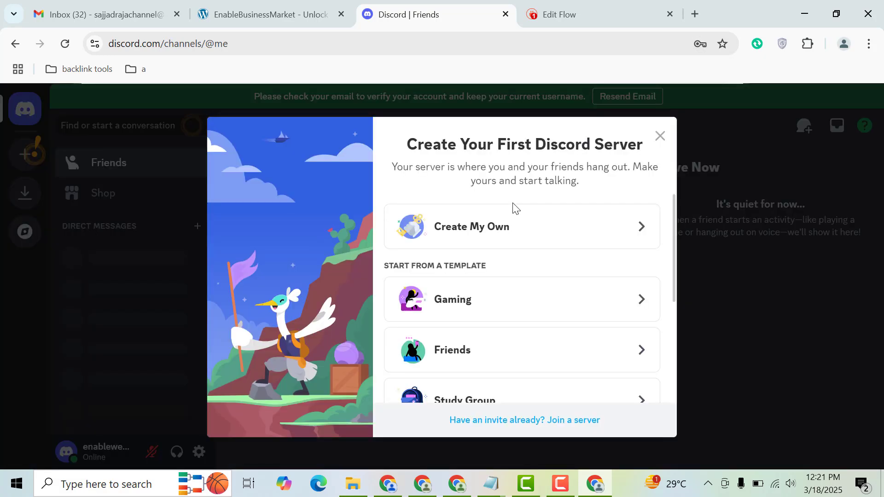
left_click(660, 136)
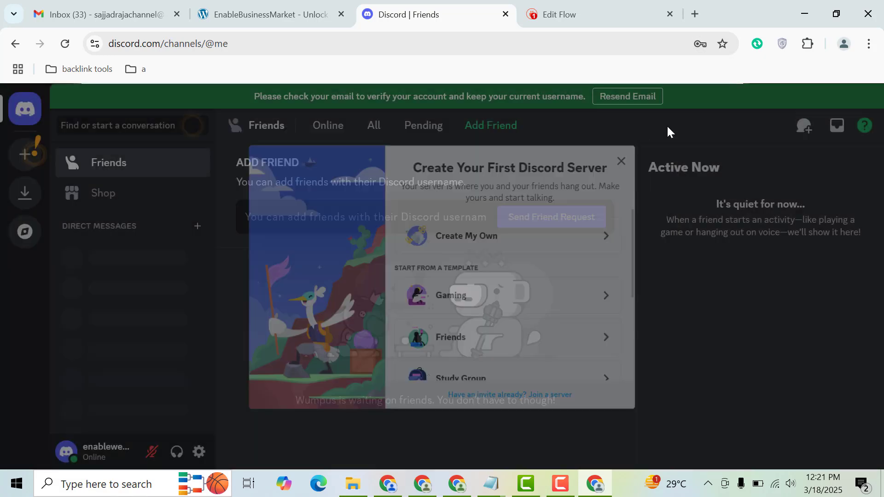
Switch to Gmail and read through the "Welcome to Discord!" email
left_click(139, 5)
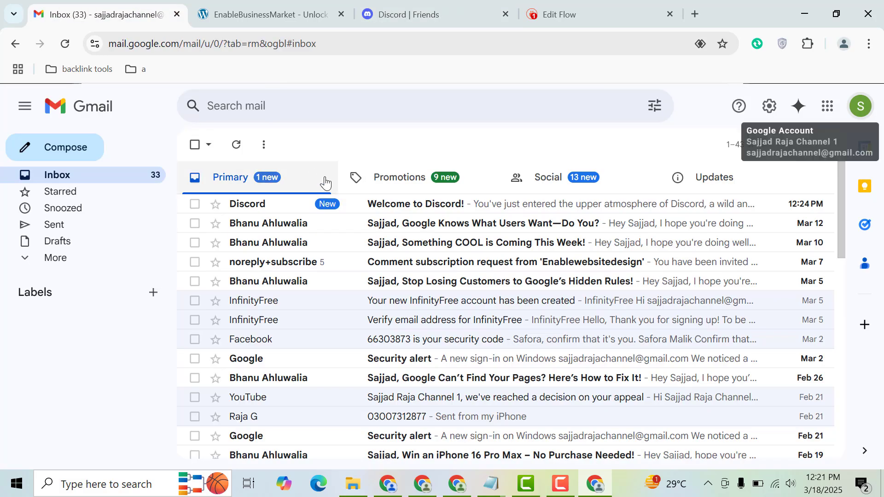
left_click(331, 201)
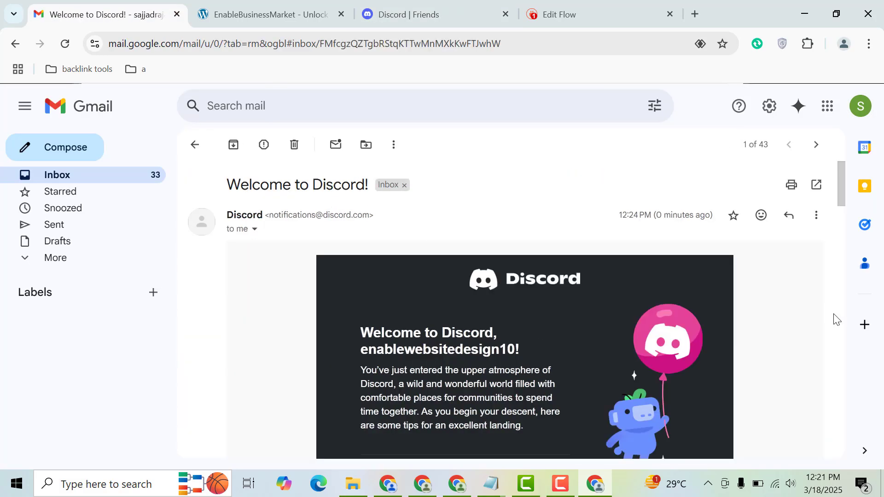
scroll(837, 319, "down", 10)
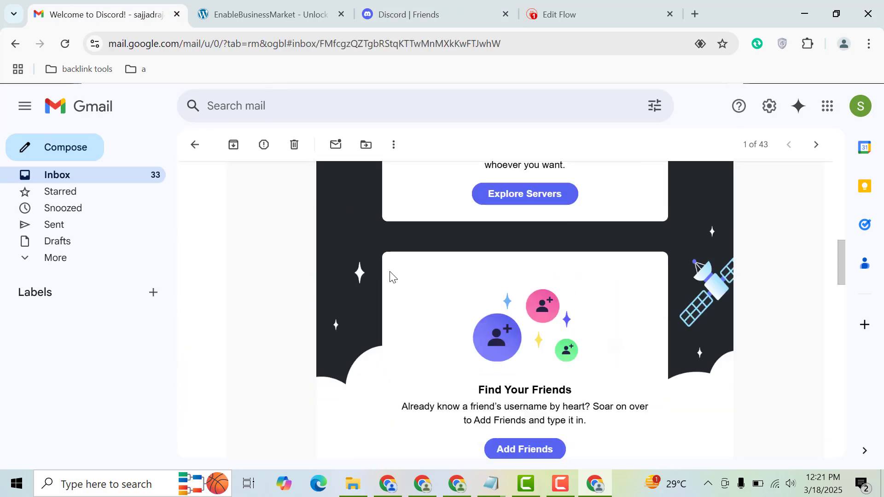
Verify the account's address from the "Verify Email Address for Discord" email and view the verification page
left_click(65, 180)
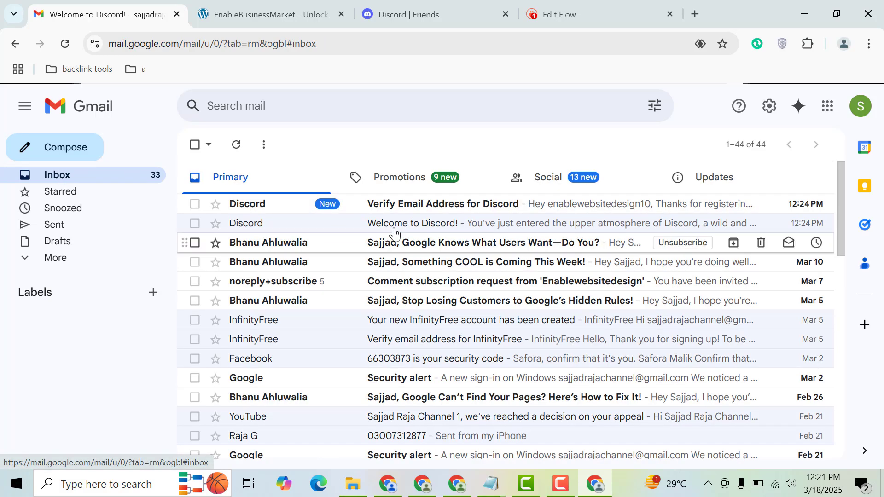
left_click(457, 204)
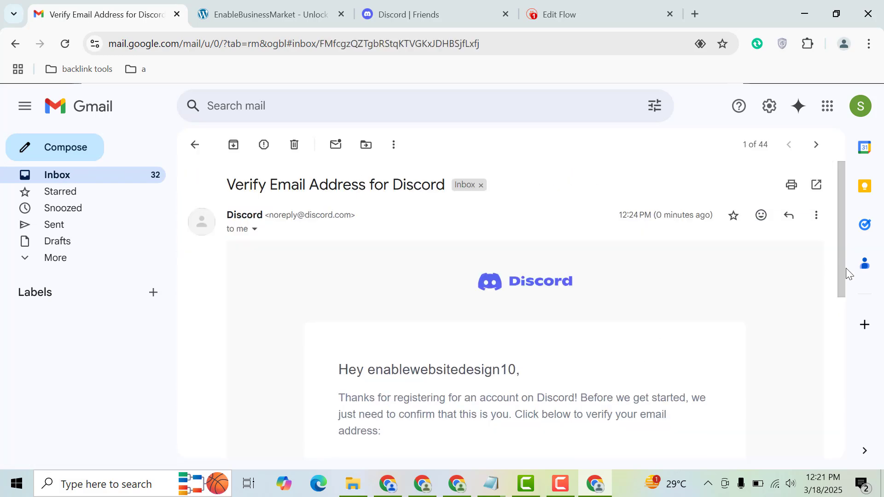
scroll(841, 327, "down", 3)
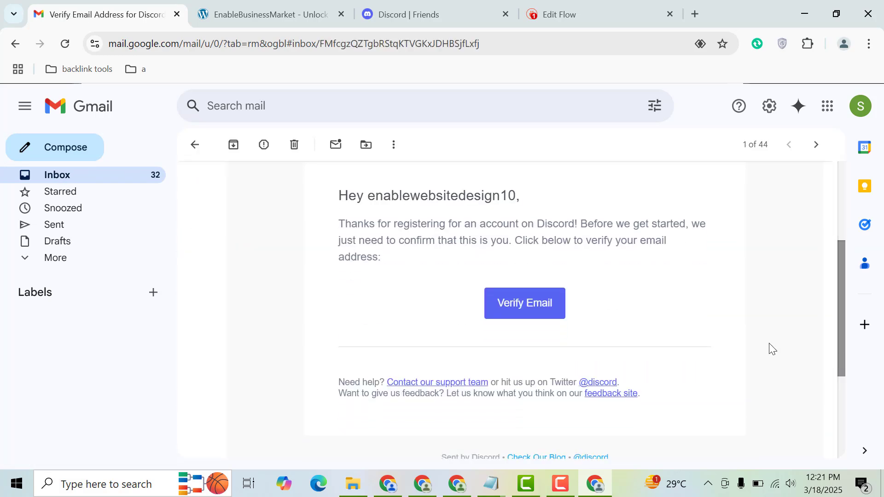
left_click(521, 307)
left_click(97, 15)
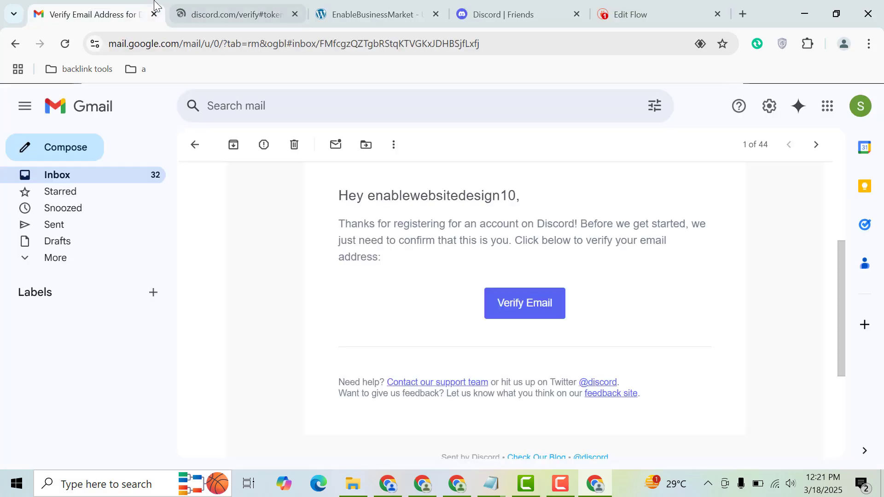
left_click(75, 174)
left_click(208, 9)
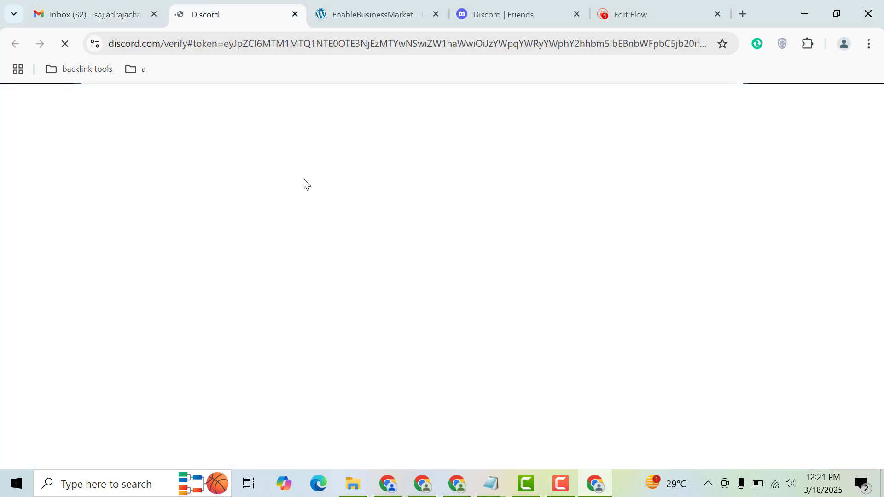
Back in Discord, skip the tips and create an own server for a club or community, keeping the suggested name
left_click(503, 15)
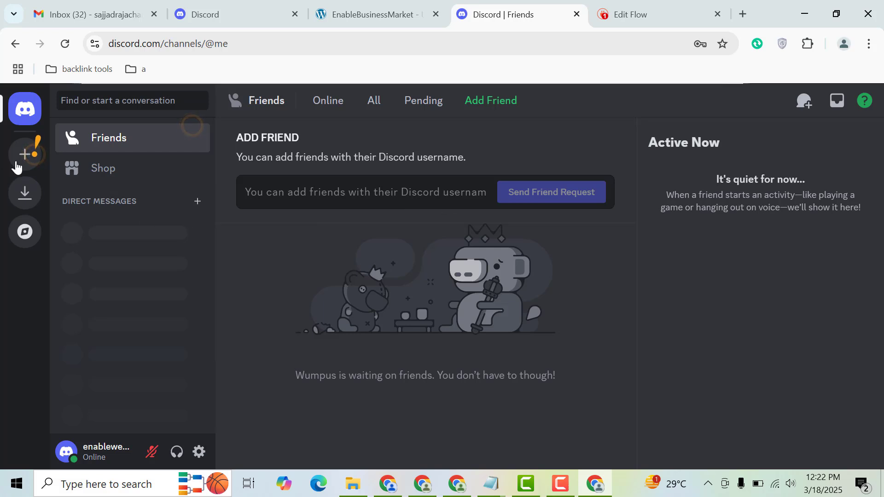
mouse_move(24, 156)
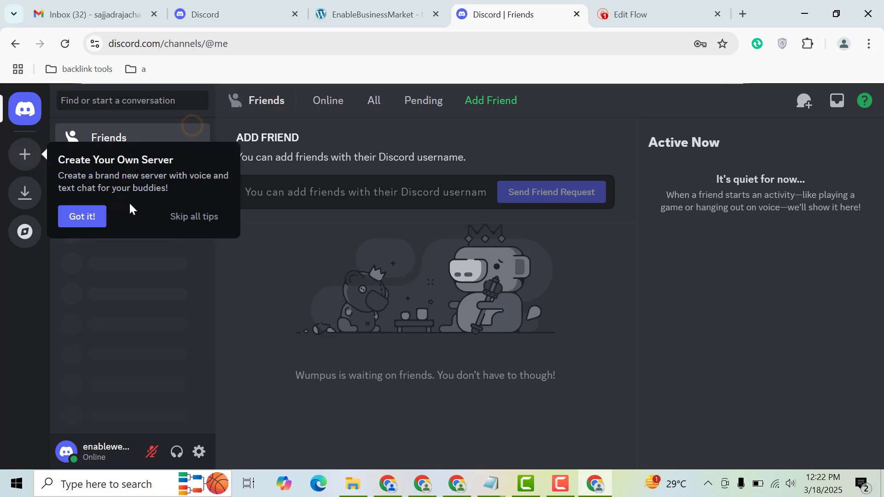
left_click(188, 217)
left_click(34, 163)
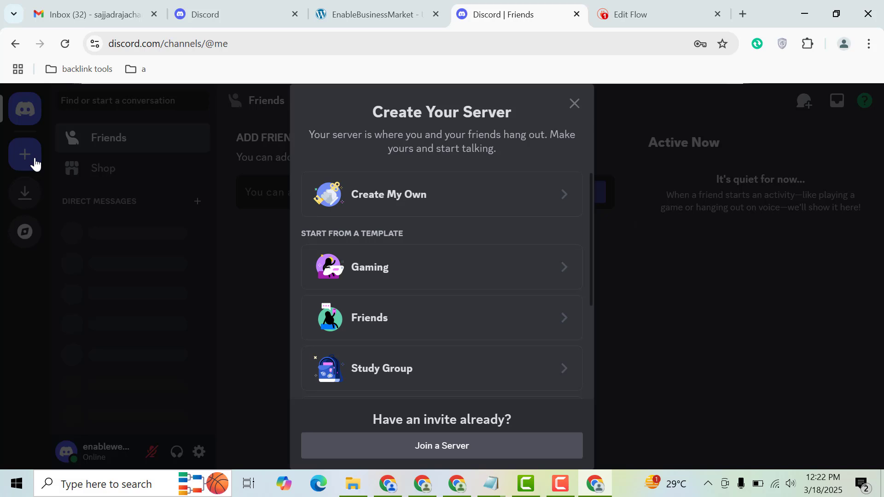
left_click(433, 198)
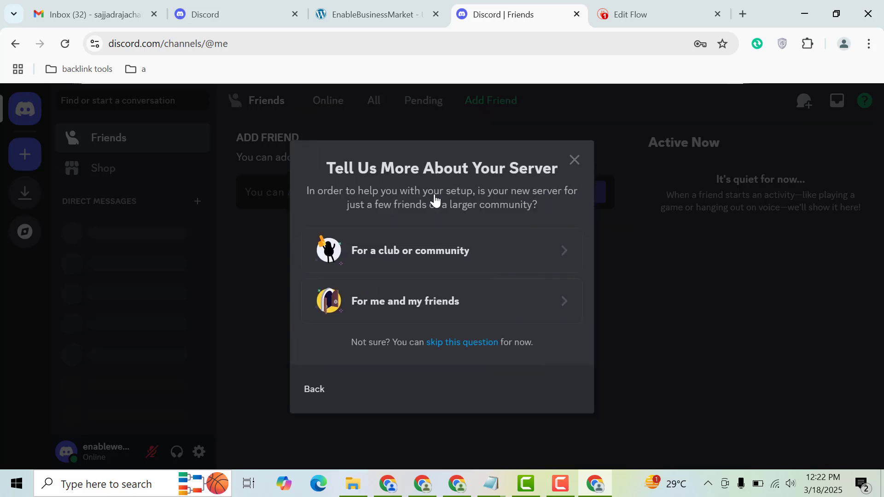
left_click(409, 269)
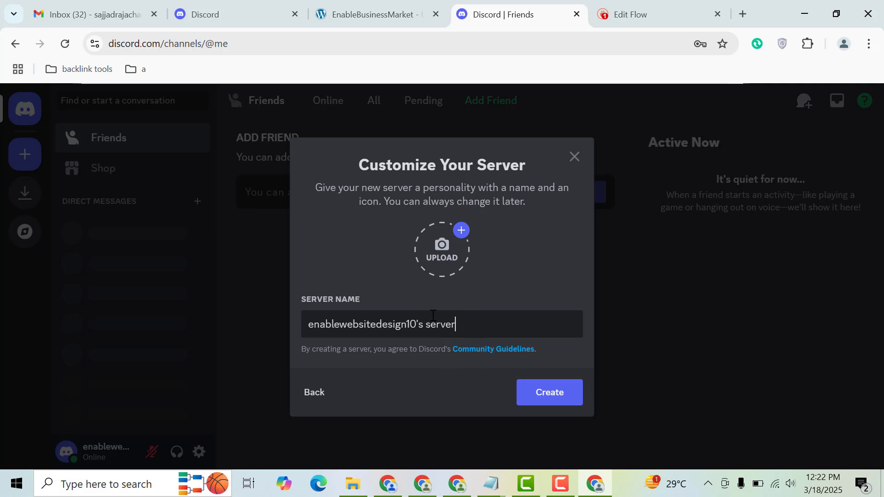
left_click(525, 394)
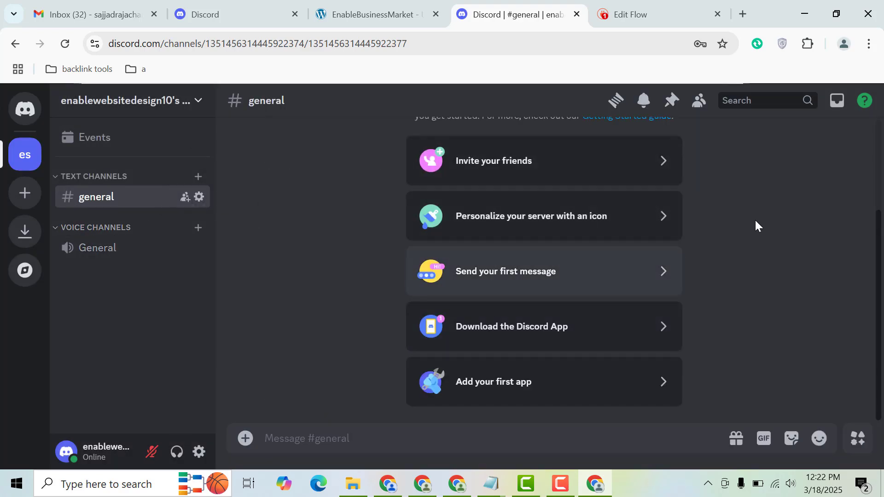
Create a text channel named enablewebsitedesign10 in the new server
scroll(870, 151, "up", 3)
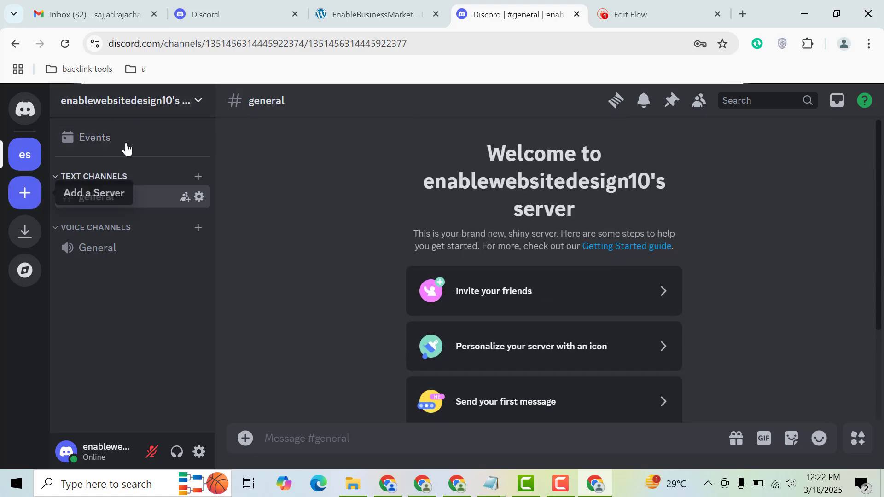
left_click(191, 109)
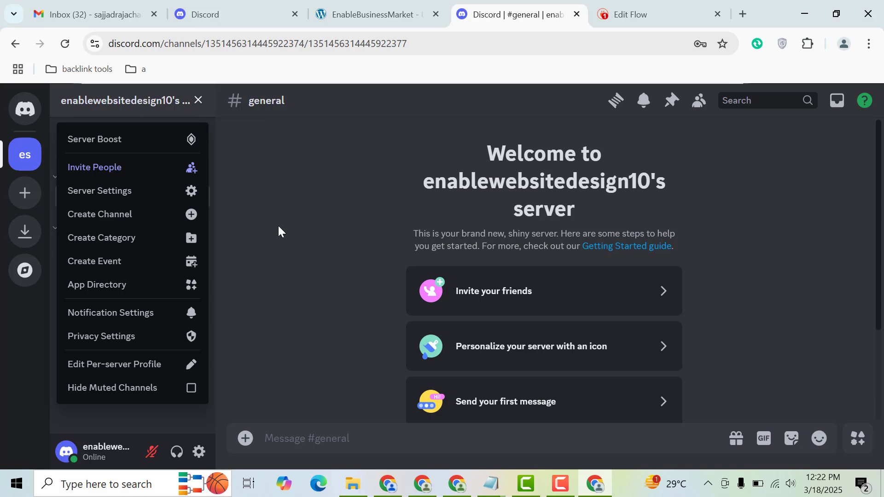
left_click(142, 214)
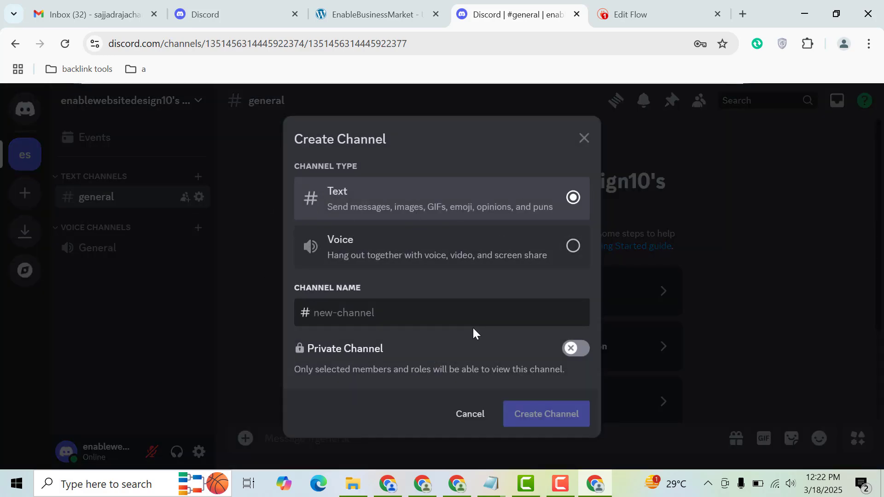
left_click(424, 307)
type("enablewebsitedesign10")
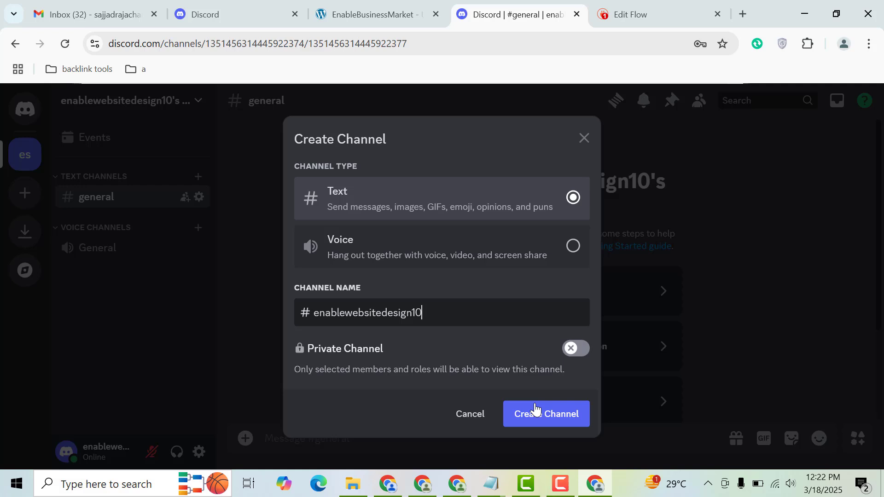
left_click(535, 409)
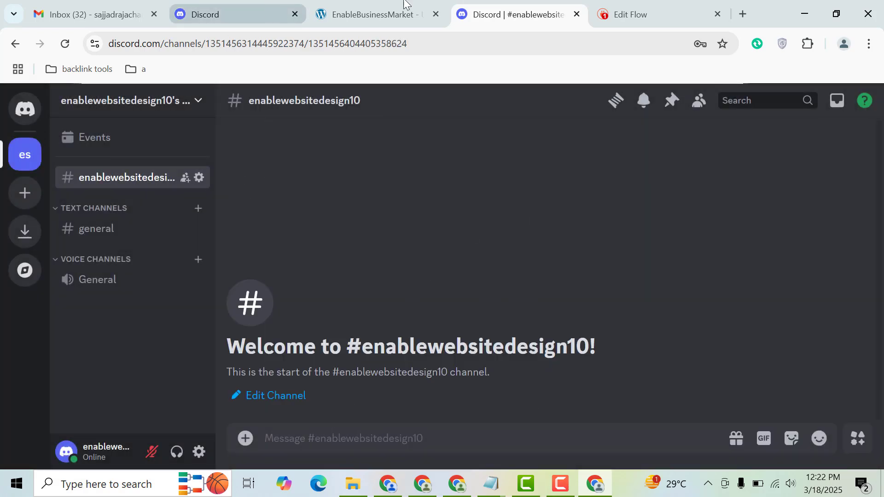
Switch to the Integrately flow, continue to the Discord connection and start signing in to Discord
left_click(665, 7)
left_click(334, 299)
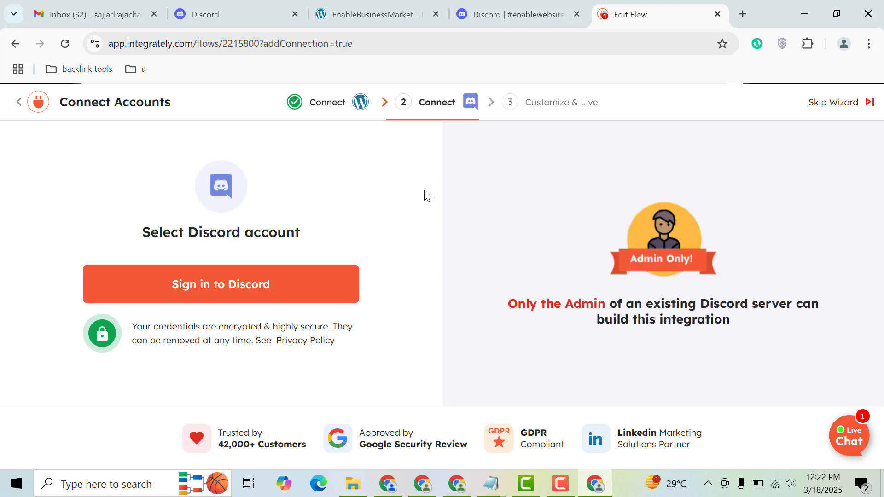
left_click(236, 289)
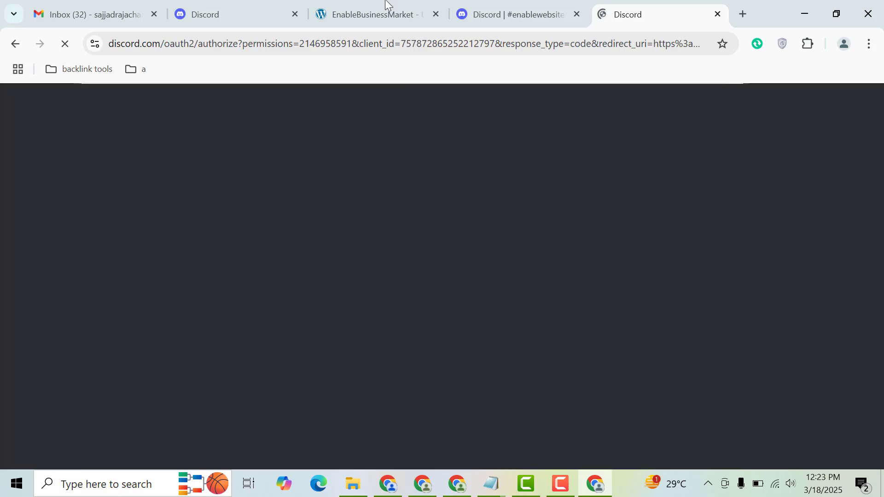
View the EnableBusinessMarket site, select its web address and return to the Discord authorization page
left_click(373, 14)
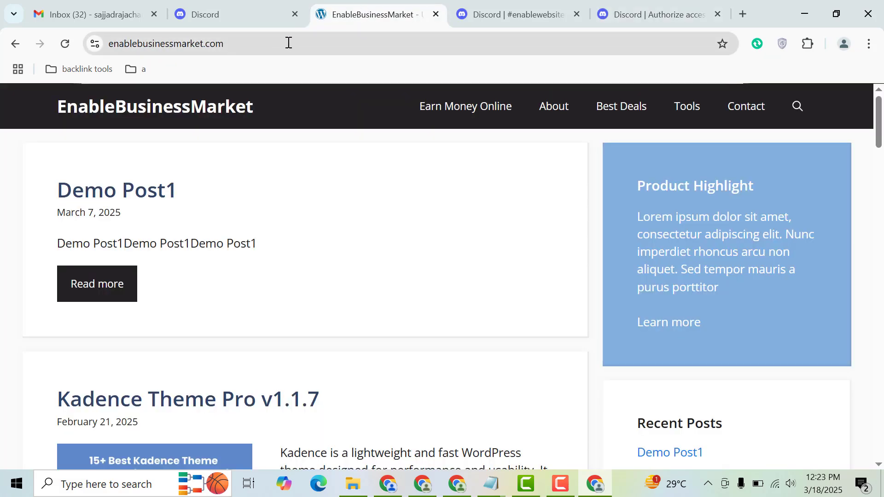
left_click(196, 52)
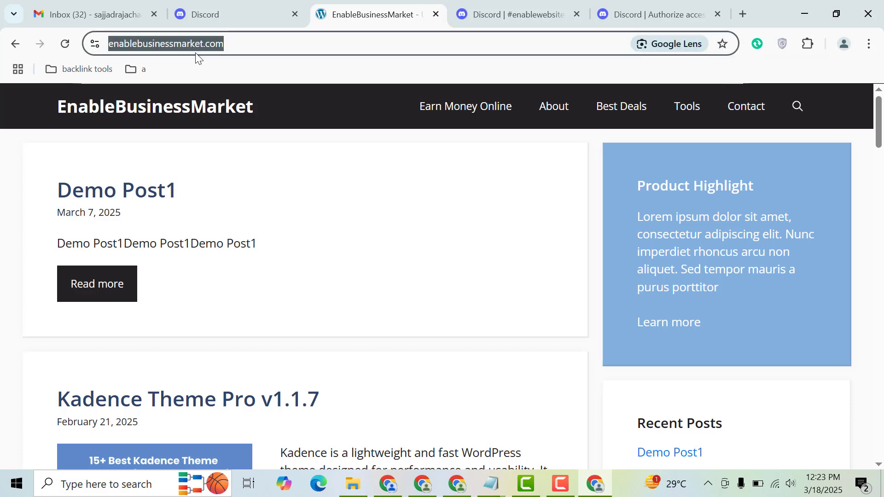
left_click(702, 6)
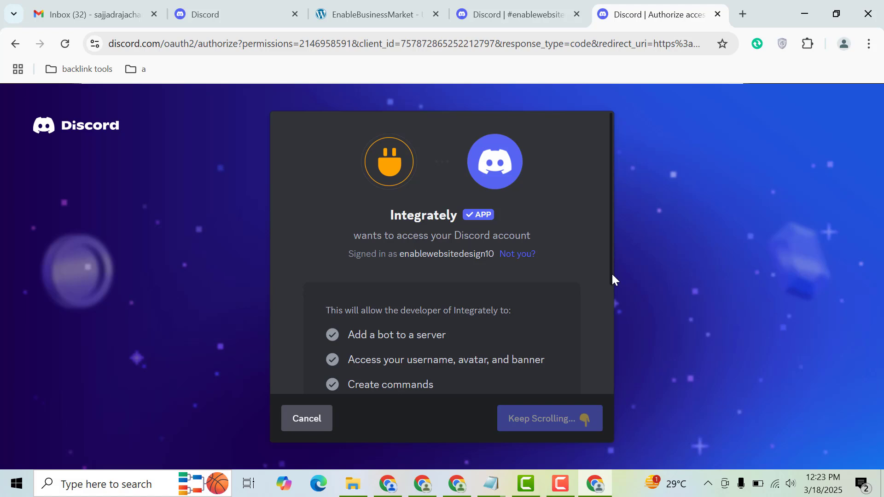
Authorize Integrately on enablewebsitedesign10's server with the requested permissions and complete the human check
left_click(592, 421)
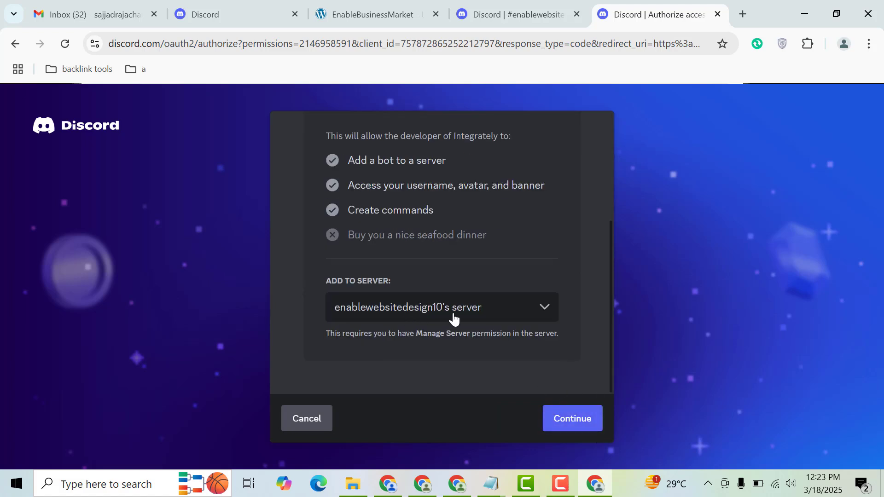
left_click(401, 316)
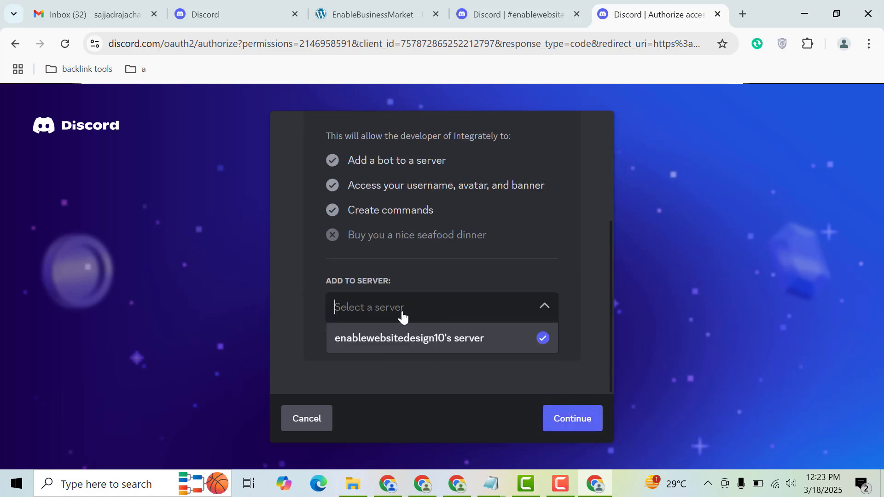
left_click(428, 349)
left_click(576, 419)
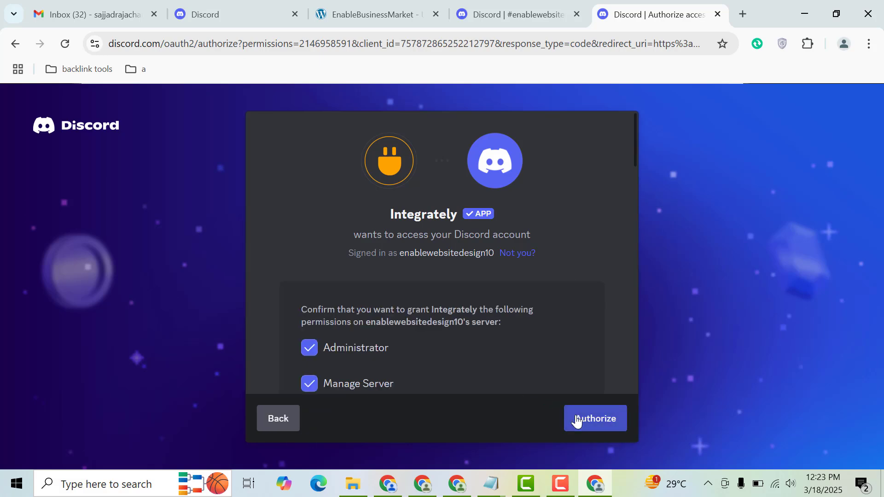
left_click(588, 421)
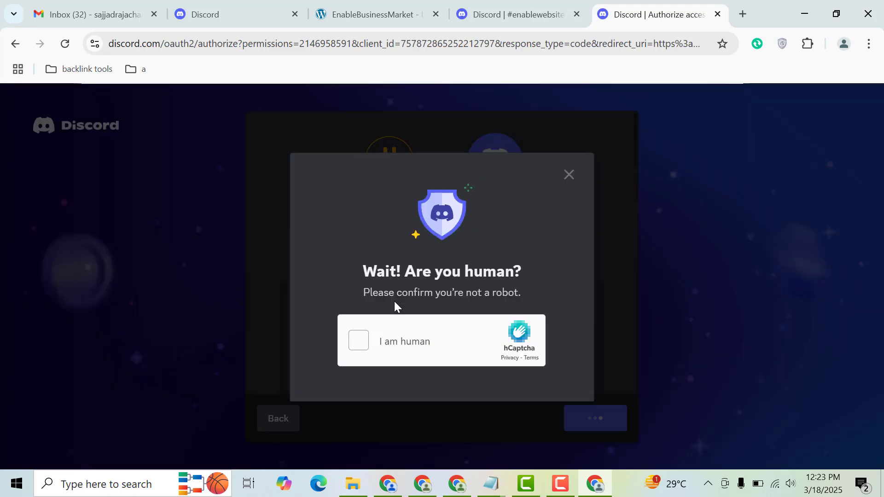
left_click(421, 364)
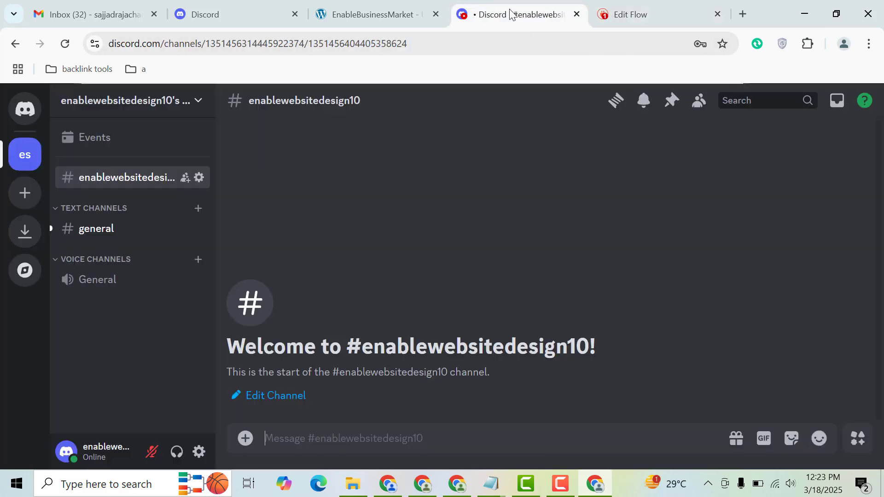
Look at the enablewebsitedesign10 channel in Discord and check the loading Integrately flow
left_click(509, 9)
left_click(640, 11)
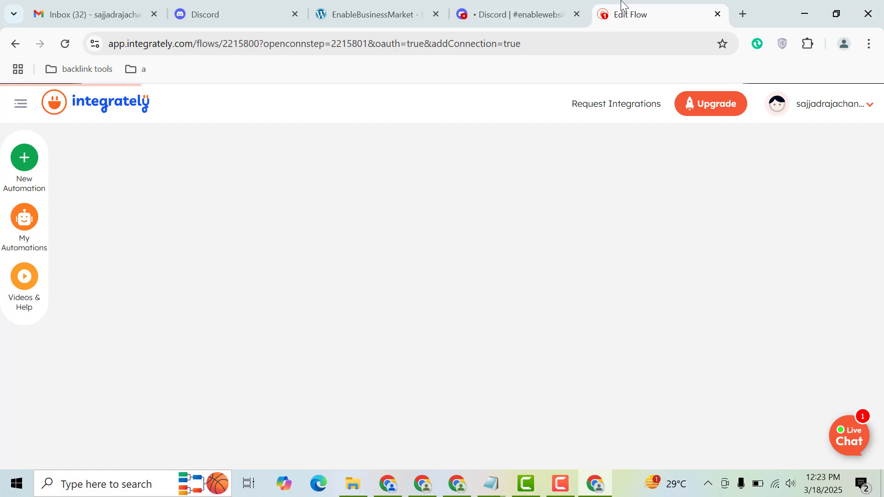
left_click(554, 5)
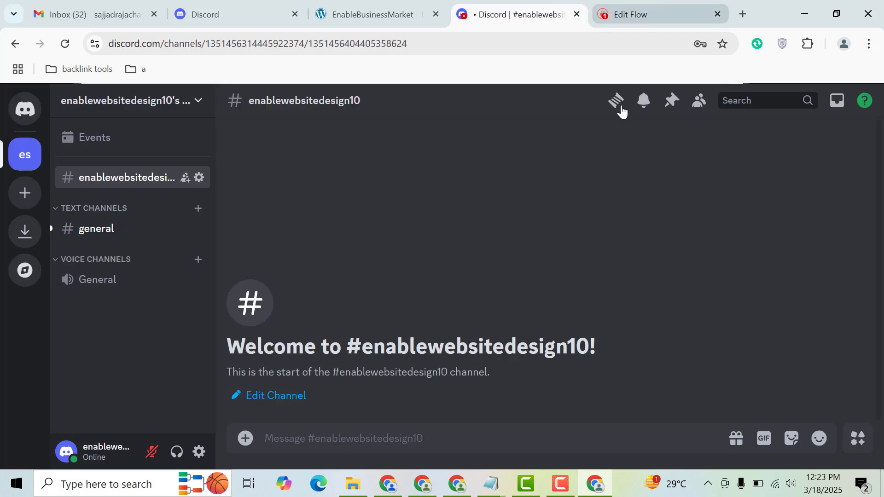
In the Integrately flow, dismiss the offer to add more apps and set the Discord message's Channel ID to enablewebsitedesign10
left_click(628, 10)
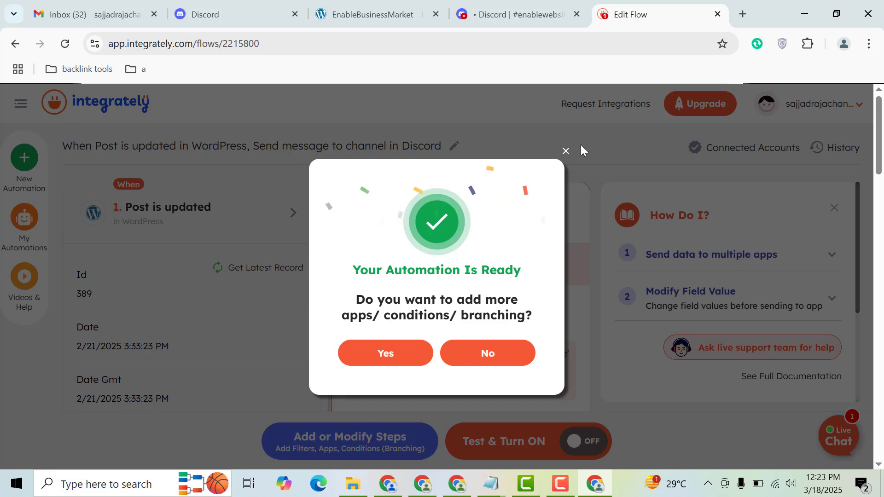
left_click(565, 152)
left_click_drag(880, 168, 880, 204)
left_click(478, 261)
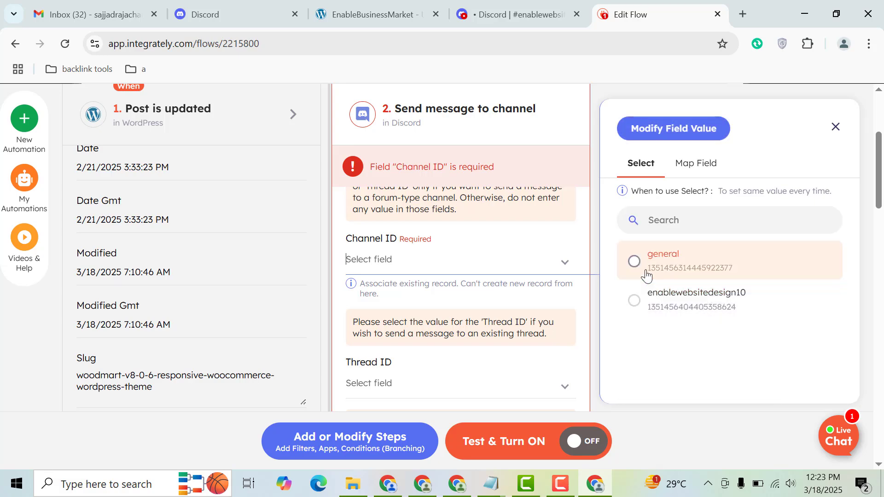
left_click(635, 301)
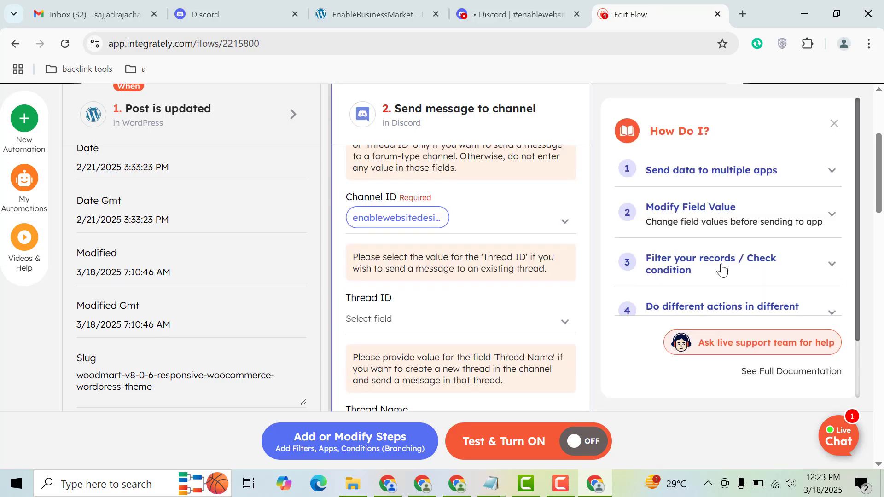
Test and turn on the WordPress-to-Discord automation and view the posted message in the Discord channel
left_click_drag(880, 168, 838, 411)
left_click(516, 450)
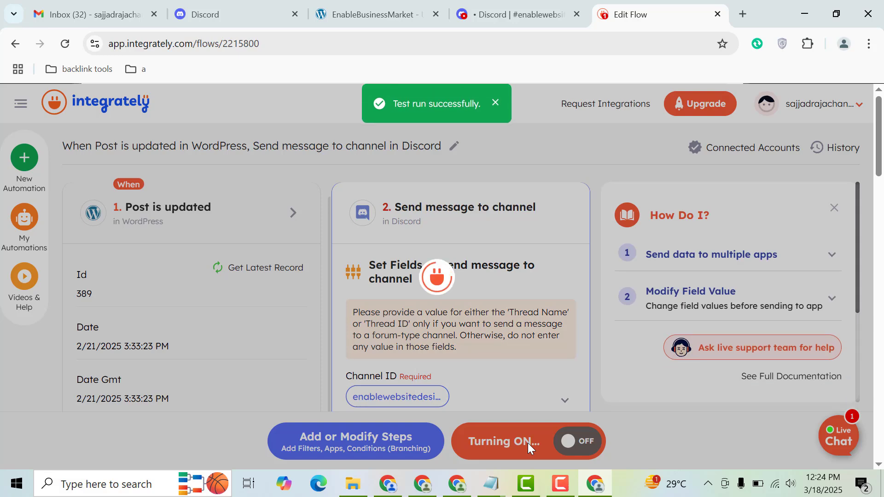
left_click(483, 15)
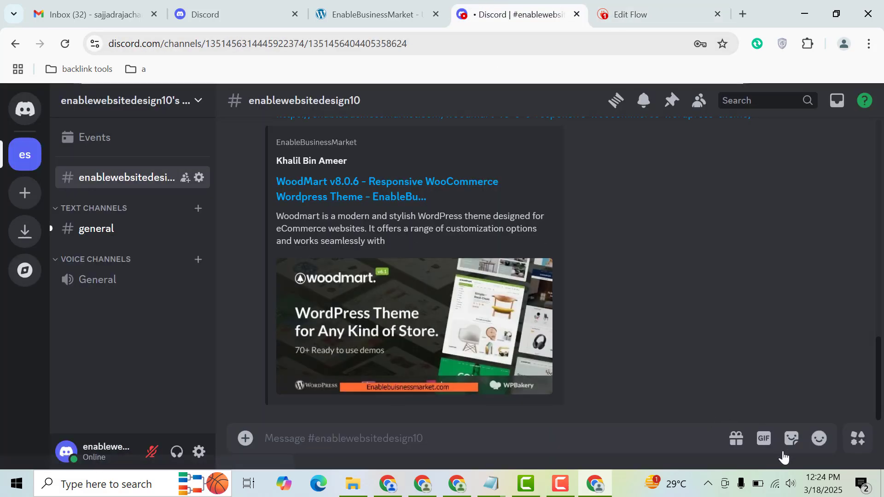
Set the system speaker volume to 23 and close the volume control
left_click(791, 483)
left_click_drag(745, 451, 719, 451)
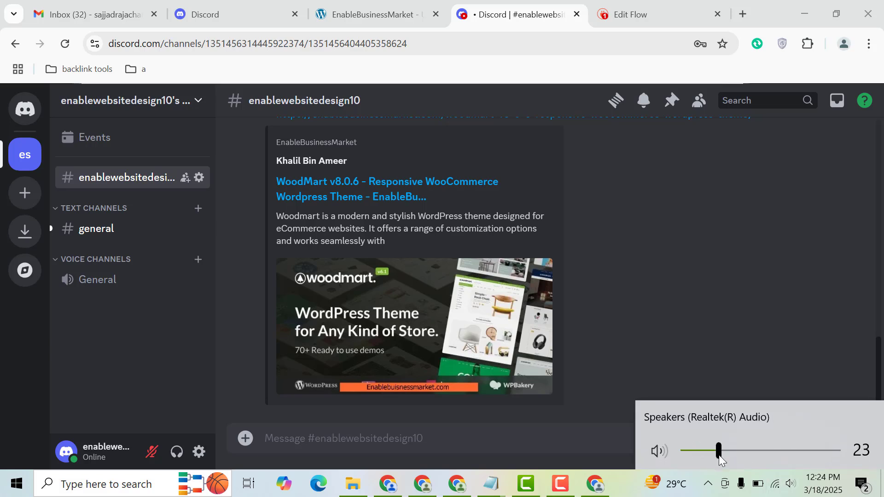
left_click(686, 277)
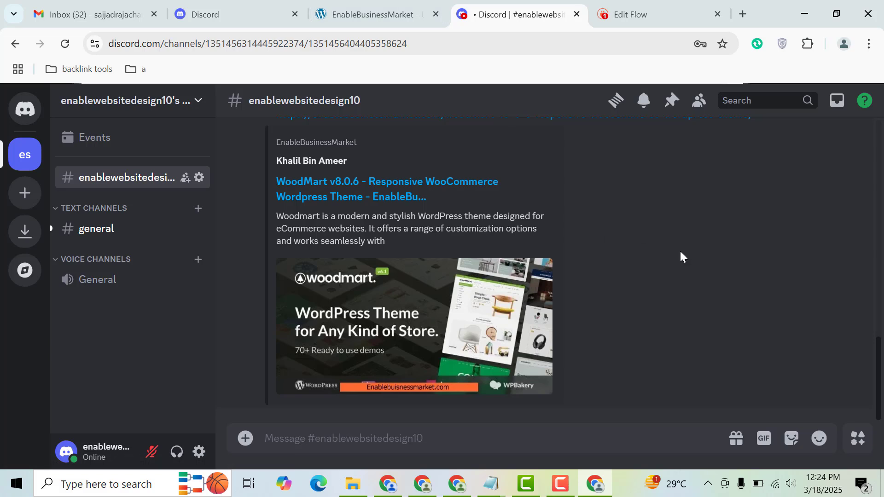